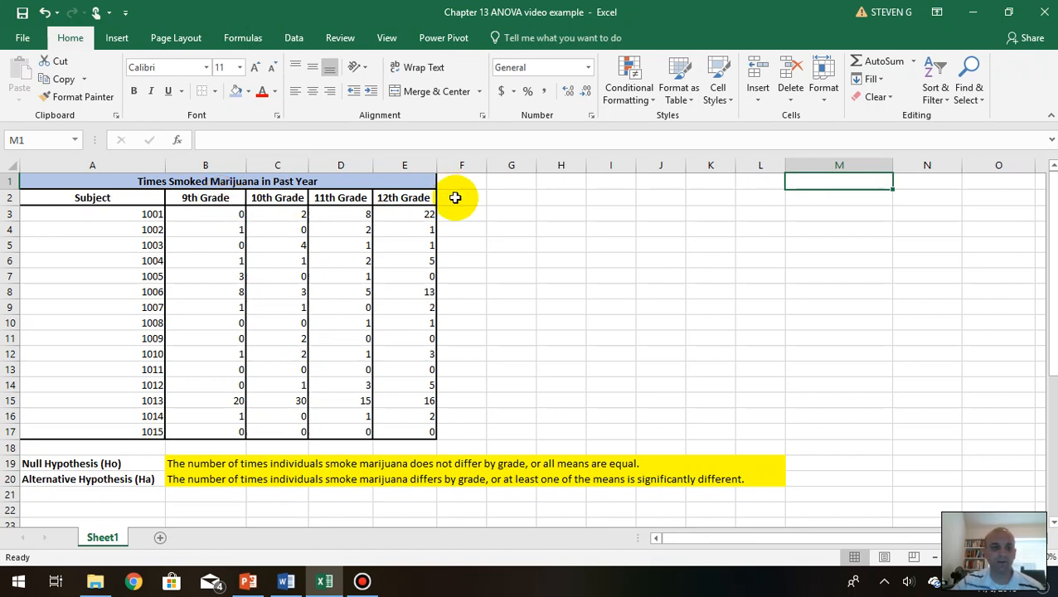
- Start a single-factor ANOVA on the four grade columns, using B2:E17 with its header row as the input range
{"action": "scroll", "coordinate": [508, 247], "scroll_direction": "down", "scroll_amount": 1}
{"action": "scroll", "coordinate": [507, 246], "scroll_direction": "up", "scroll_amount": 1}
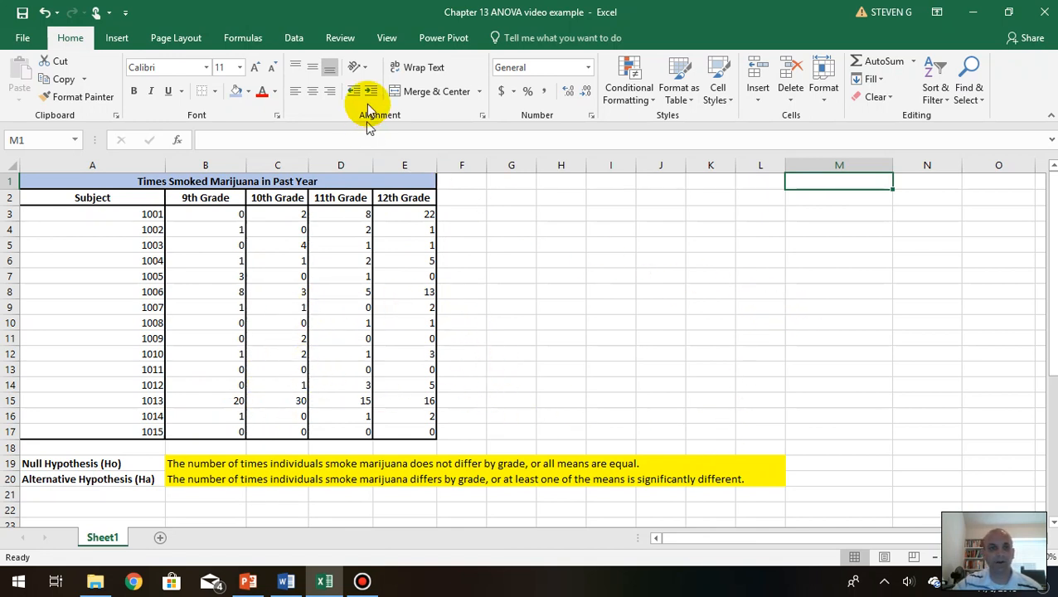
{"action": "left_click", "coordinate": [294, 39]}
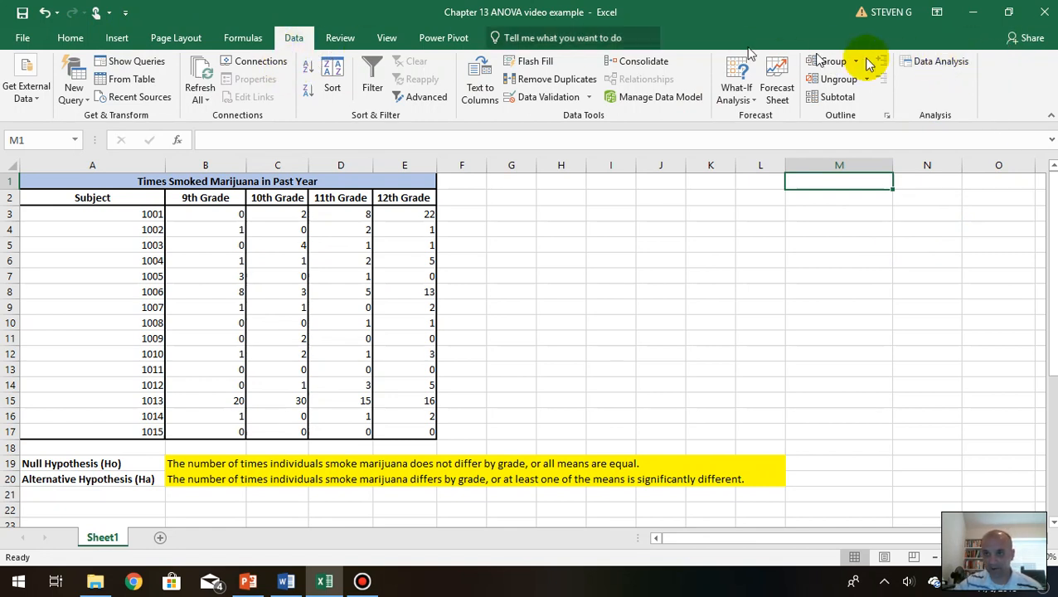
{"action": "left_click", "coordinate": [942, 62]}
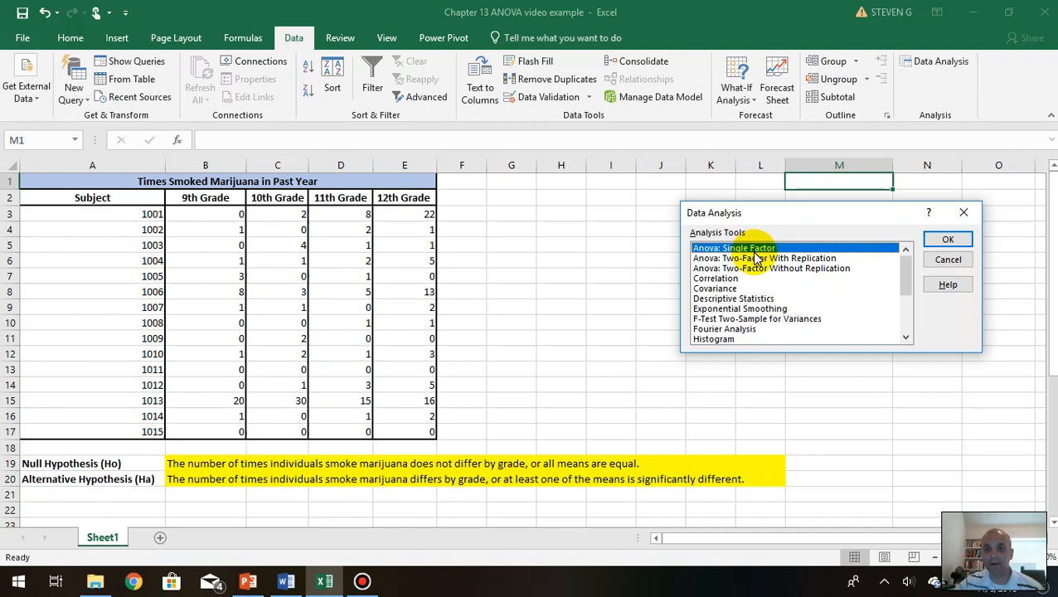
{"action": "left_click", "coordinate": [946, 241]}
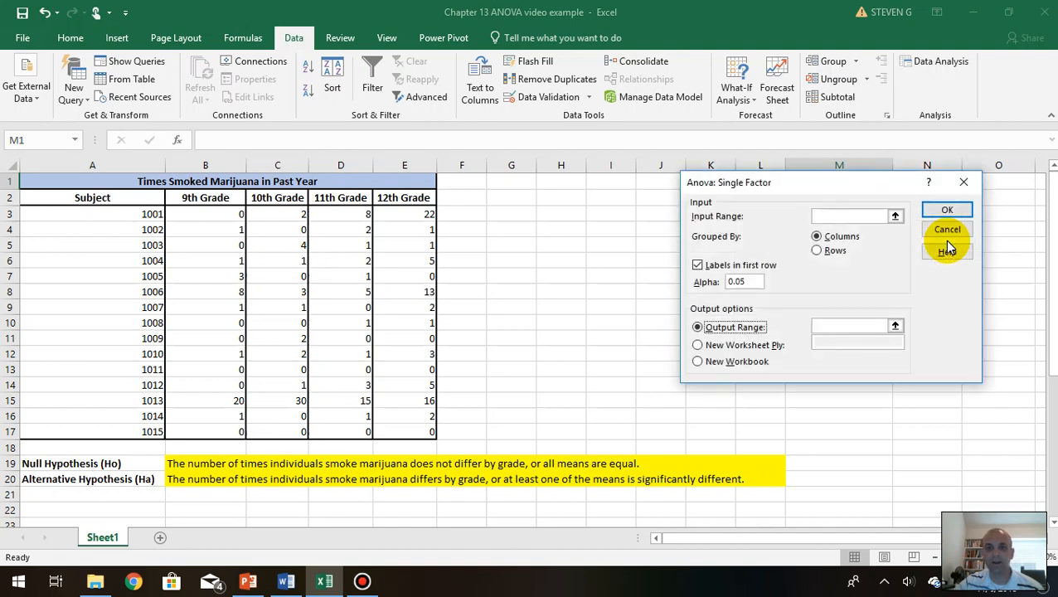
{"action": "left_click", "coordinate": [823, 217]}
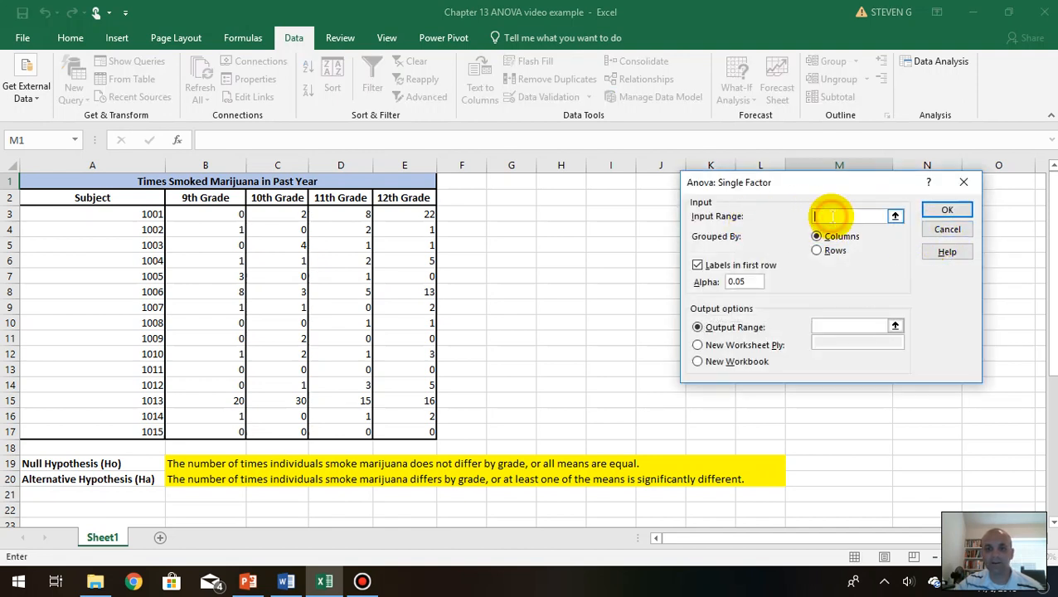
{"action": "left_click_drag", "start_coordinate": [212, 201], "coordinate": [407, 432]}
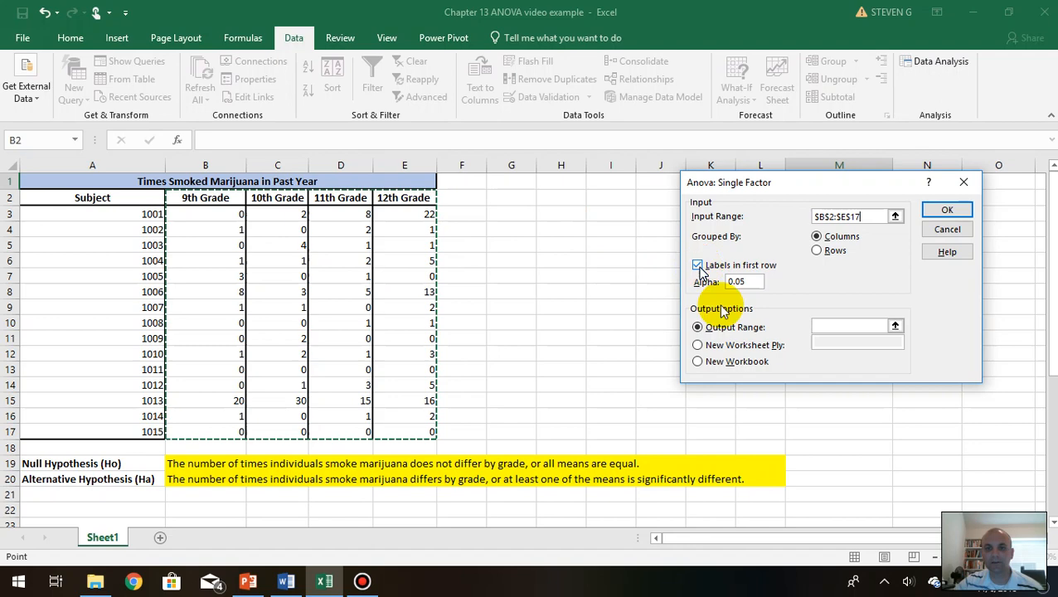
- Output the ANOVA results to cell M1 of the current sheet and run the analysis
{"action": "left_click", "coordinate": [818, 326]}
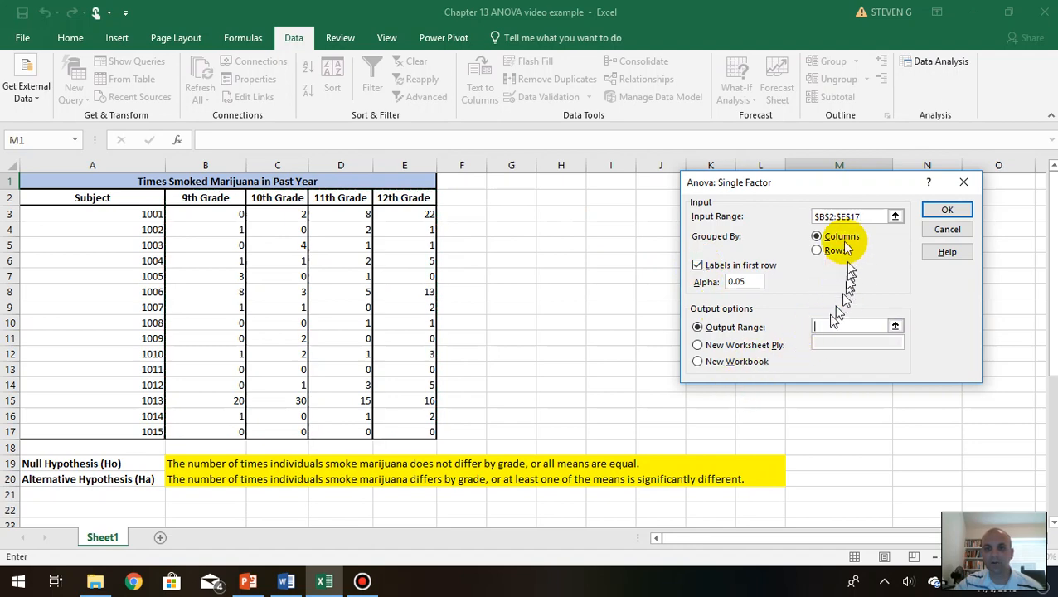
{"action": "left_click_drag", "start_coordinate": [839, 182], "coordinate": [639, 238]}
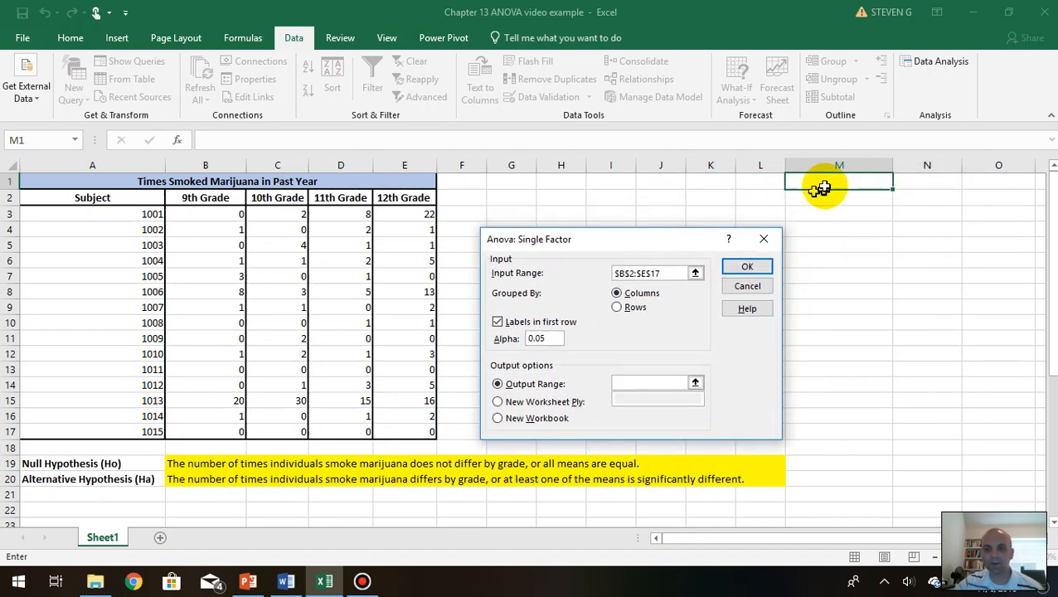
{"action": "left_click", "coordinate": [747, 267]}
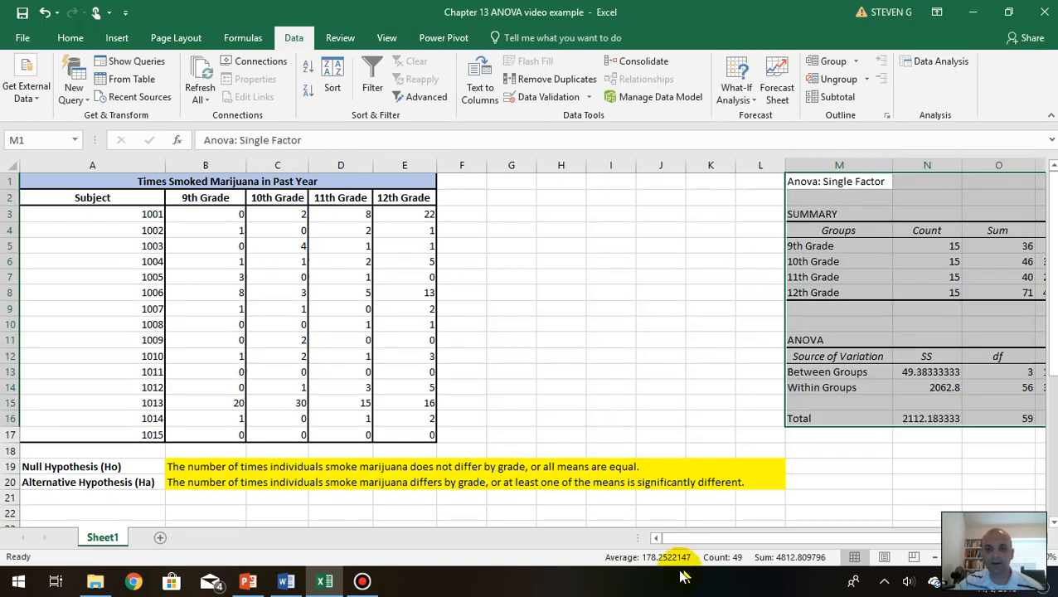
- Review the ANOVA output against the grade data and hypotheses, including the between-groups and within-groups degrees of freedom
{"action": "left_click_drag", "start_coordinate": [735, 544], "coordinate": [829, 536]}
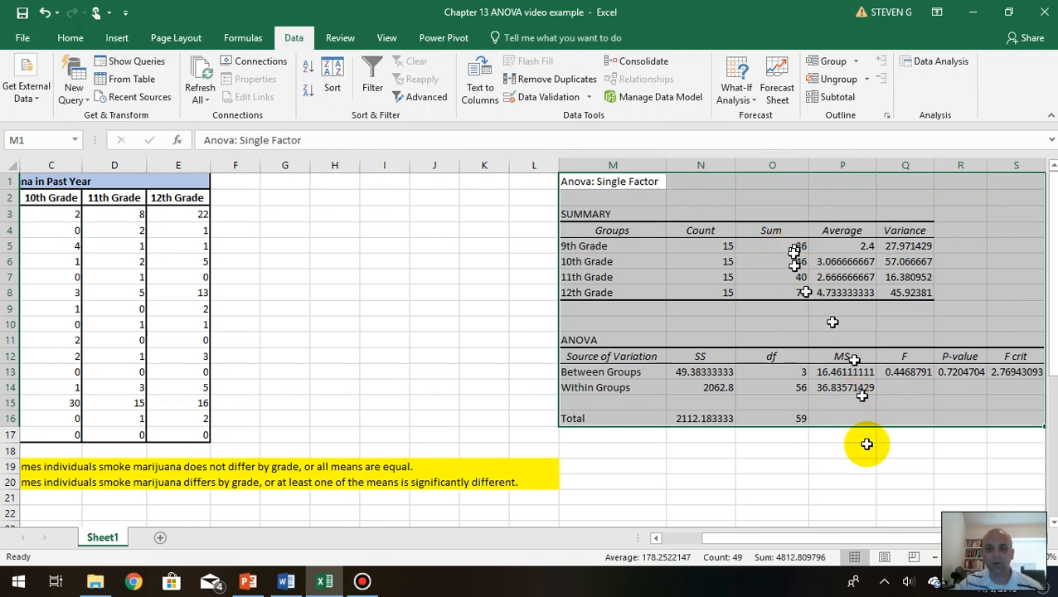
{"action": "left_click_drag", "start_coordinate": [824, 544], "coordinate": [680, 535]}
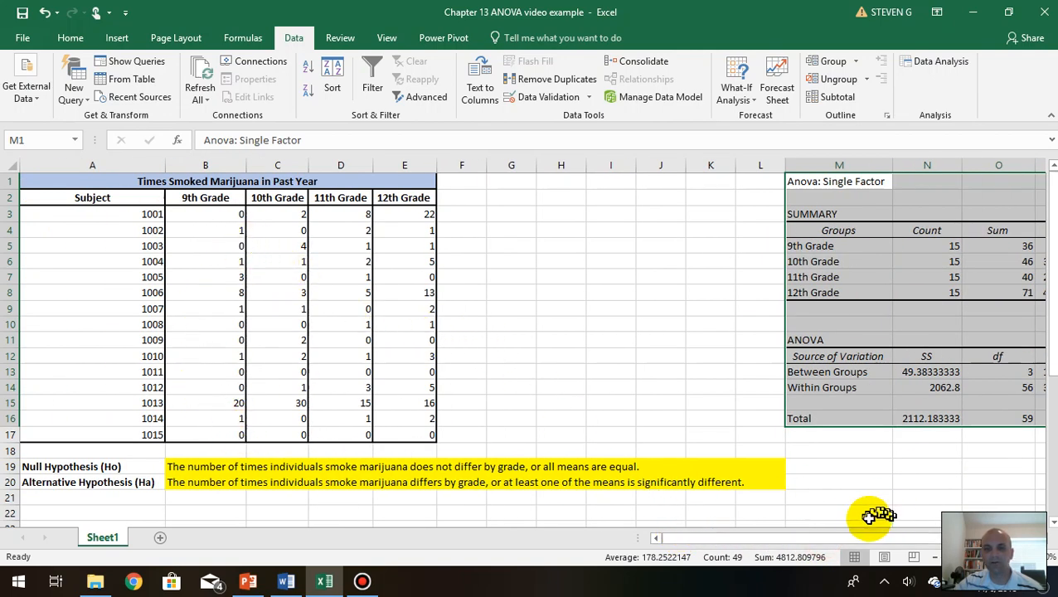
{"action": "left_click_drag", "start_coordinate": [893, 539], "coordinate": [937, 540]}
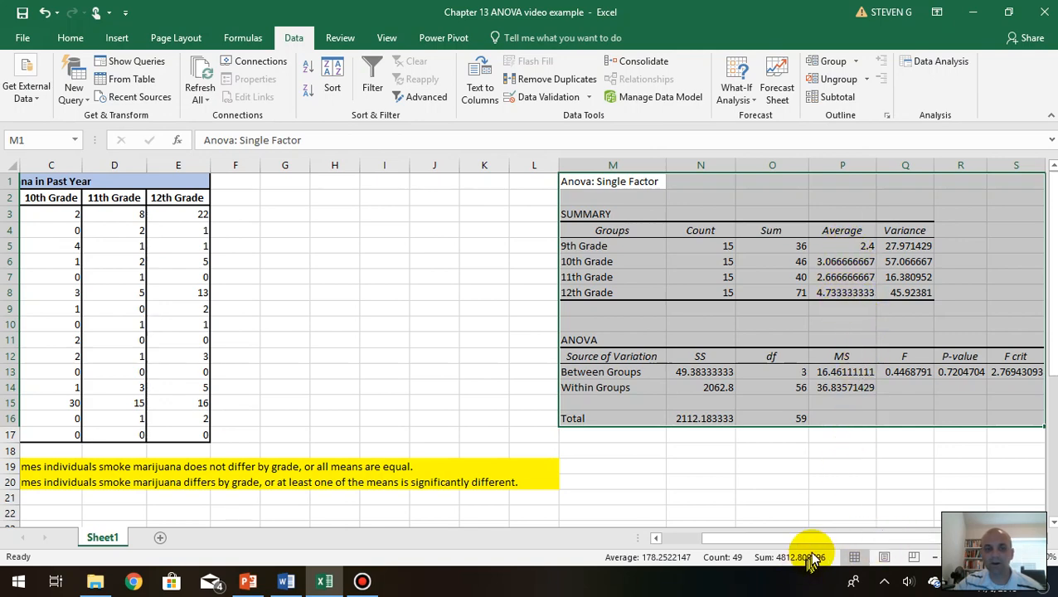
{"action": "left_click_drag", "start_coordinate": [795, 540], "coordinate": [624, 540]}
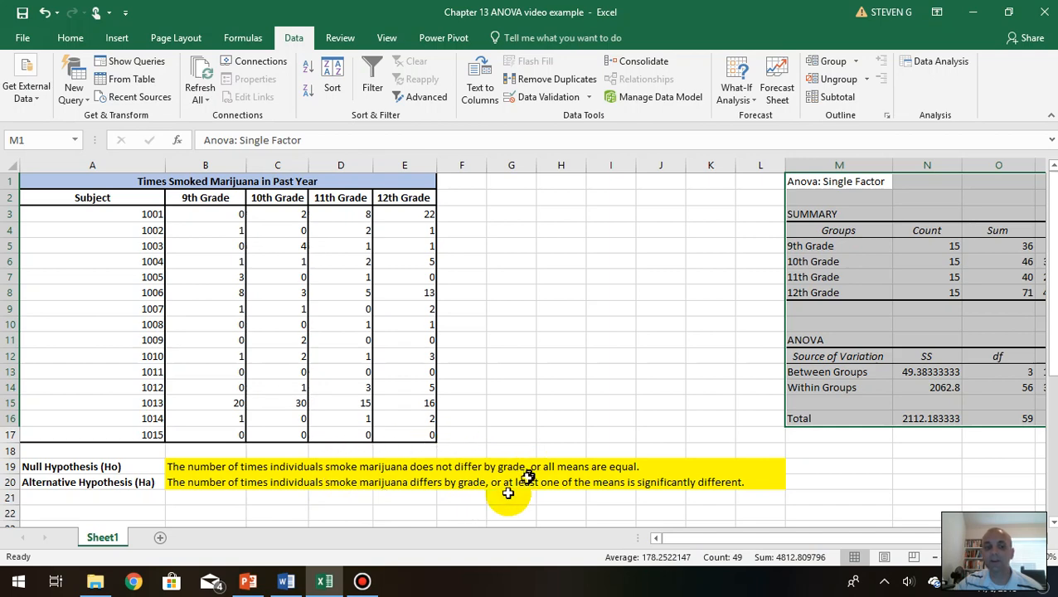
{"action": "left_click_drag", "start_coordinate": [779, 540], "coordinate": [839, 538]}
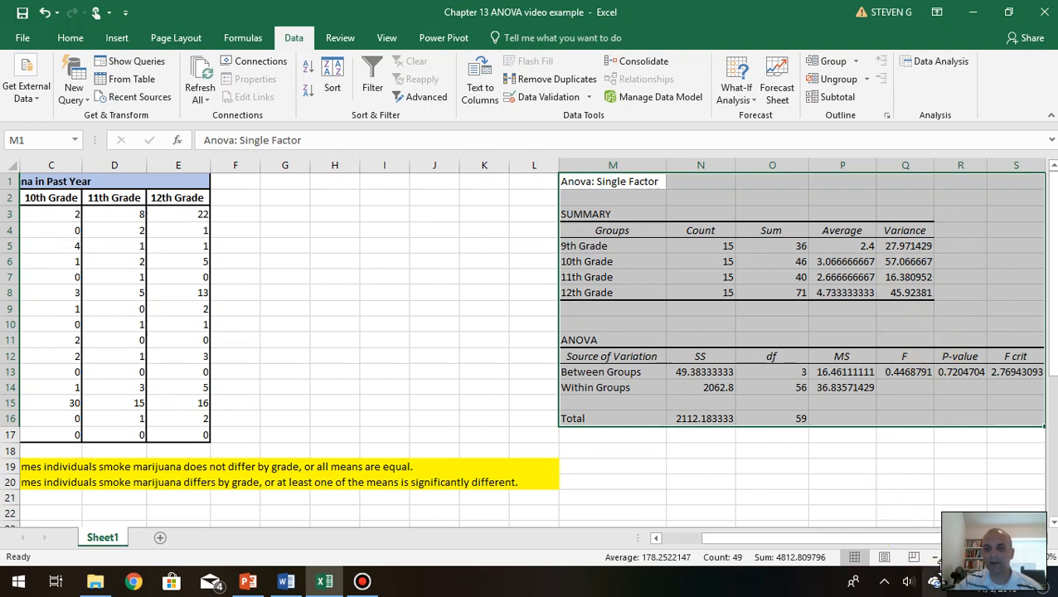
{"action": "left_click", "coordinate": [1048, 539]}
{"action": "left_click", "coordinate": [1049, 541]}
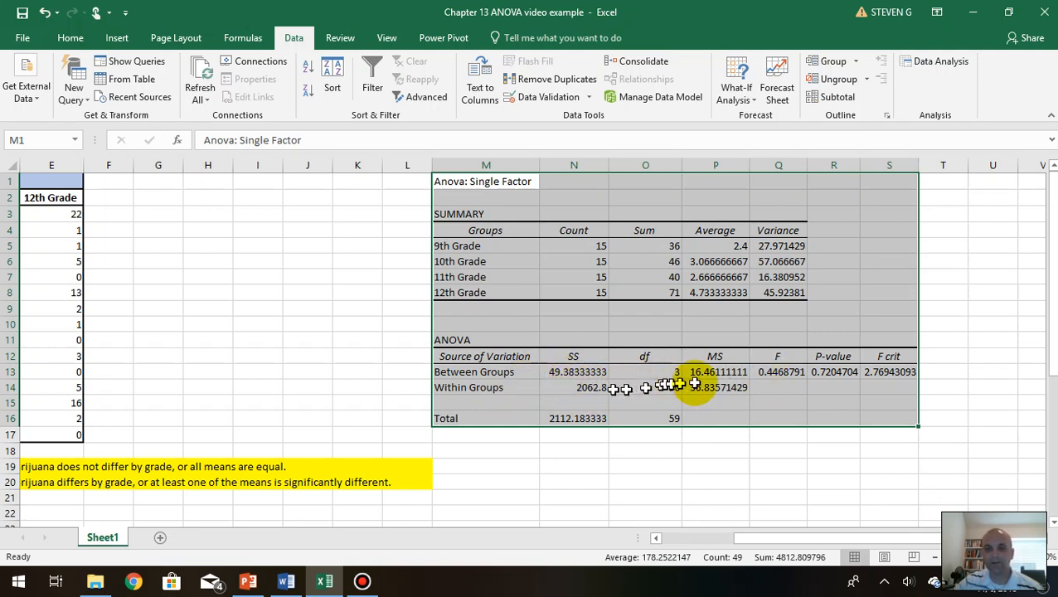
{"action": "left_click", "coordinate": [645, 378]}
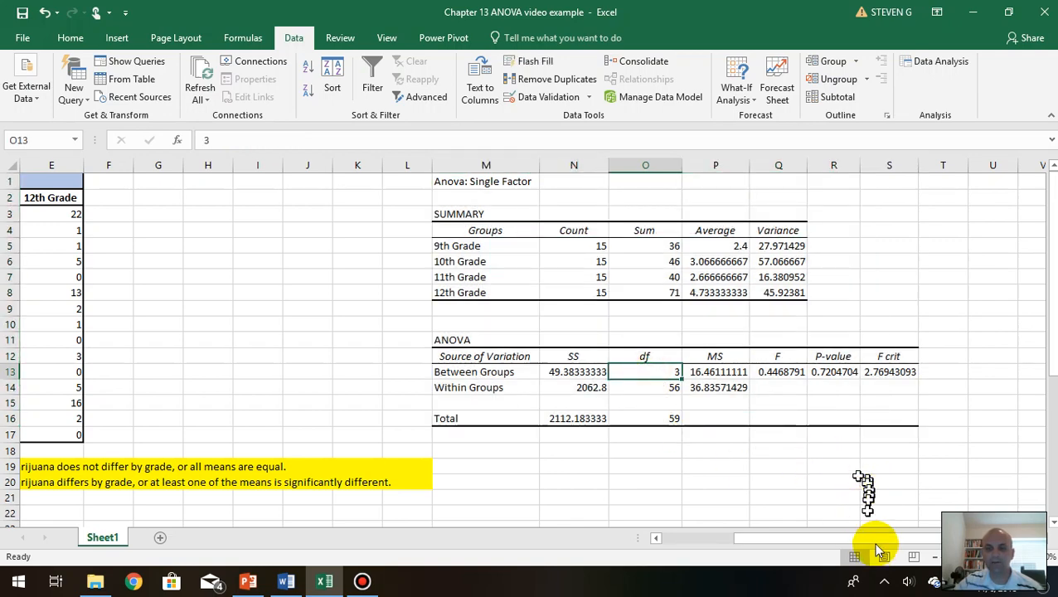
{"action": "left_click_drag", "start_coordinate": [876, 547], "coordinate": [803, 547]}
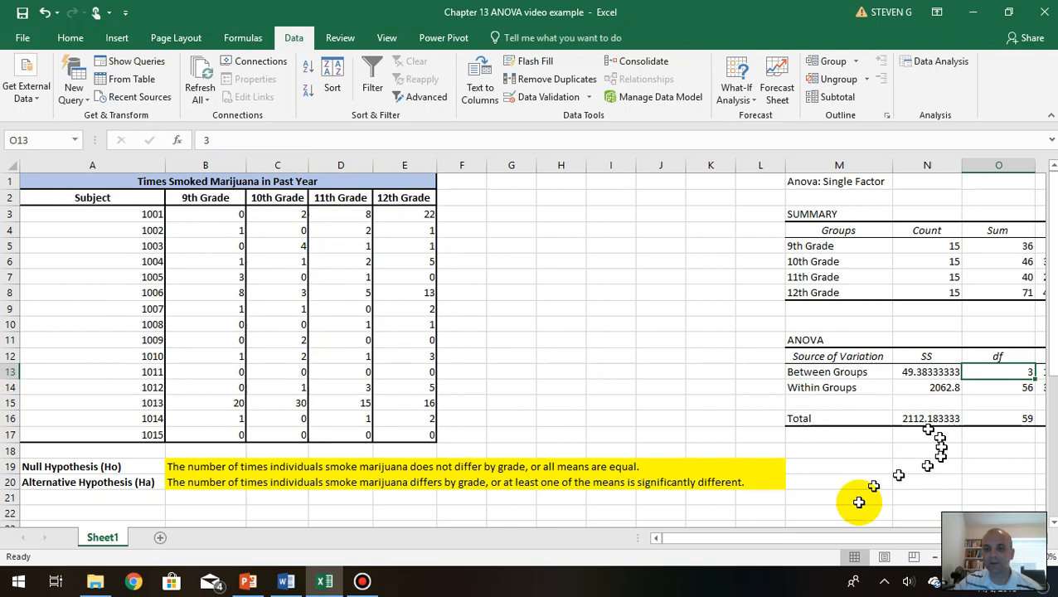
{"action": "left_click_drag", "start_coordinate": [894, 540], "coordinate": [919, 535]}
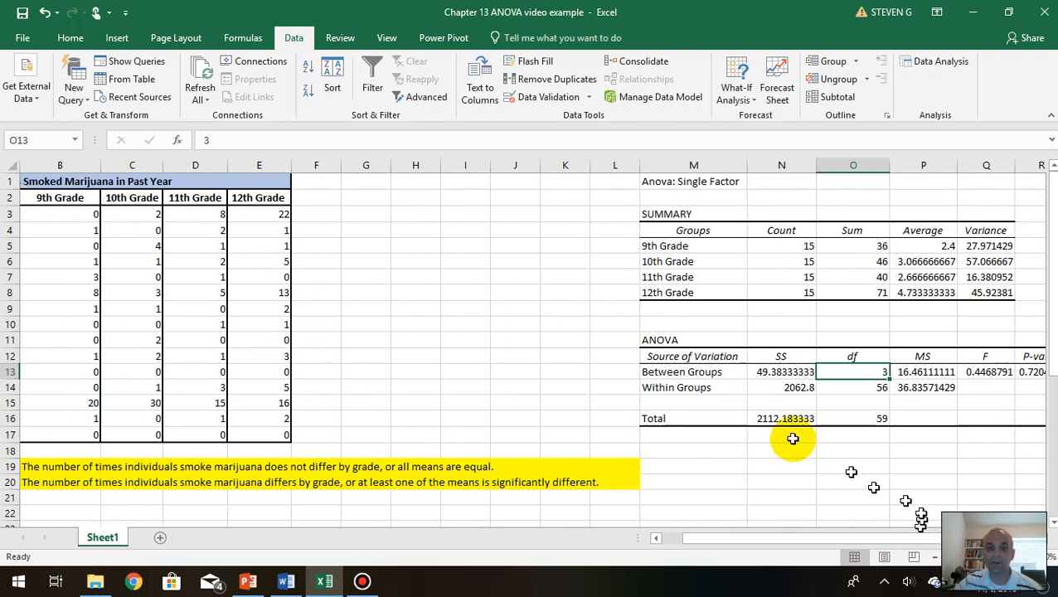
{"action": "left_click", "coordinate": [854, 393]}
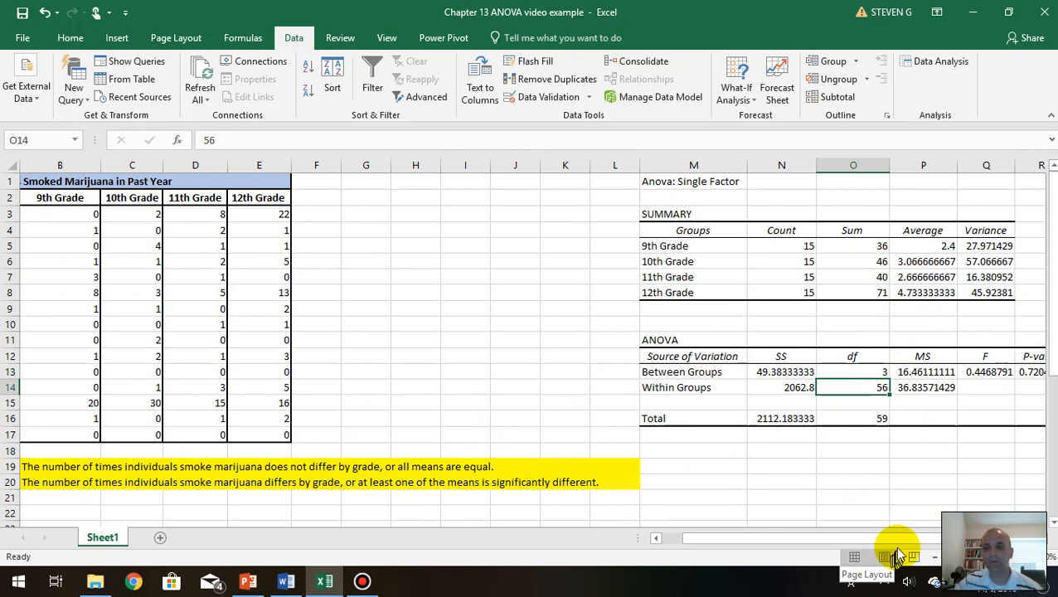
- Compare the F statistic with the F crit value and check the P-value in the ANOVA table
{"action": "left_click_drag", "start_coordinate": [905, 541], "coordinate": [911, 541]}
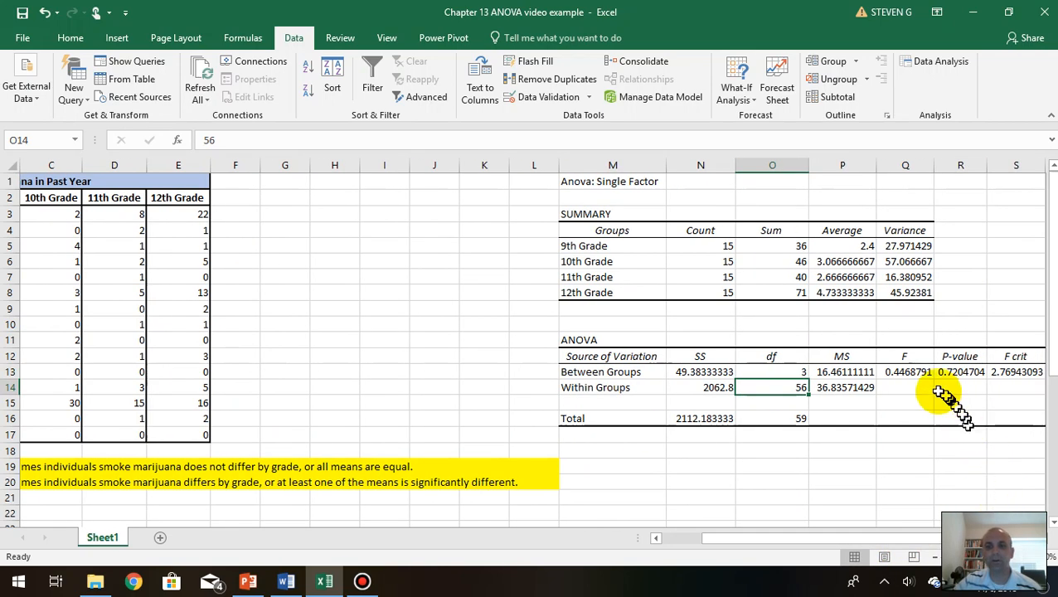
{"action": "scroll", "coordinate": [1050, 549], "scroll_direction": "right", "scroll_amount": 4}
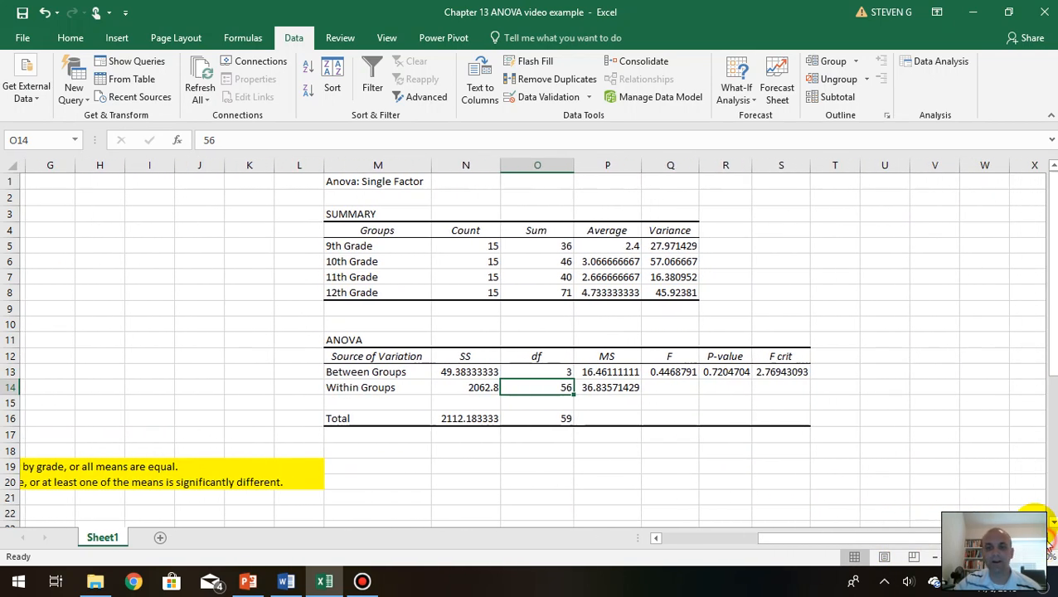
{"action": "left_click", "coordinate": [664, 372]}
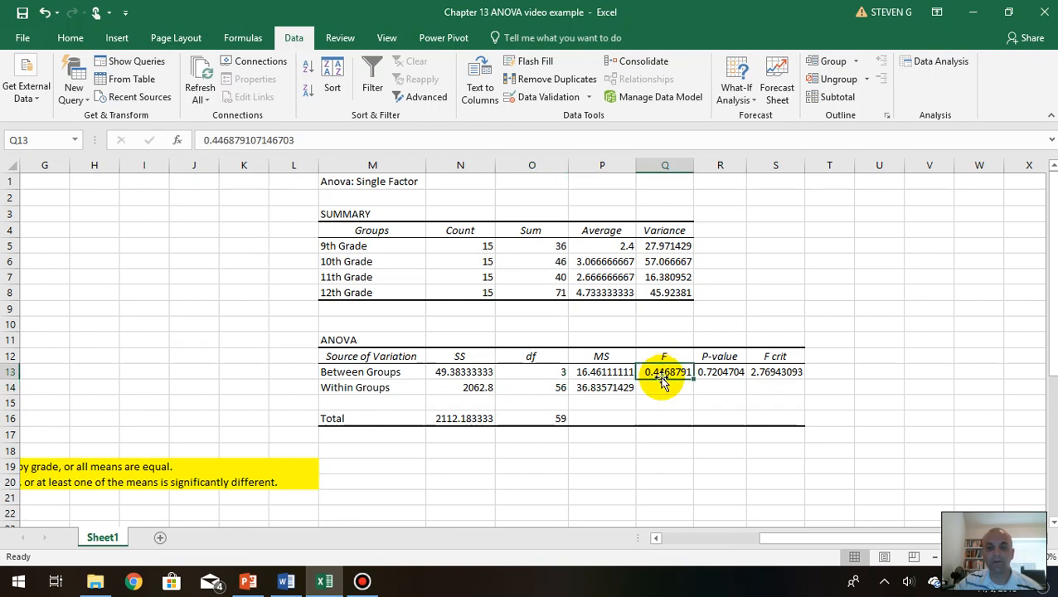
{"action": "left_click", "coordinate": [793, 374]}
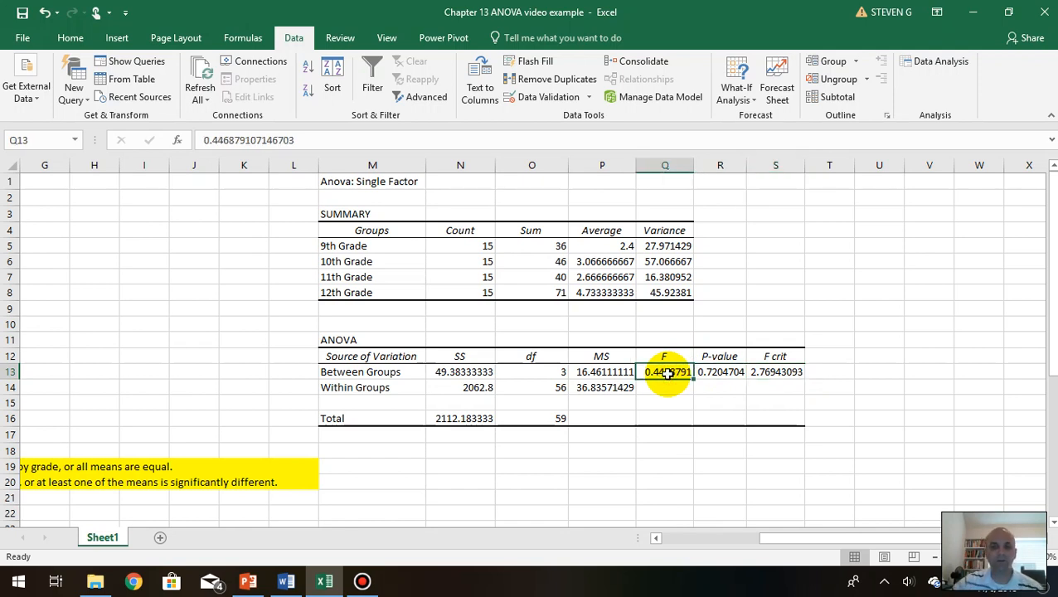
{"action": "left_click", "coordinate": [796, 376]}
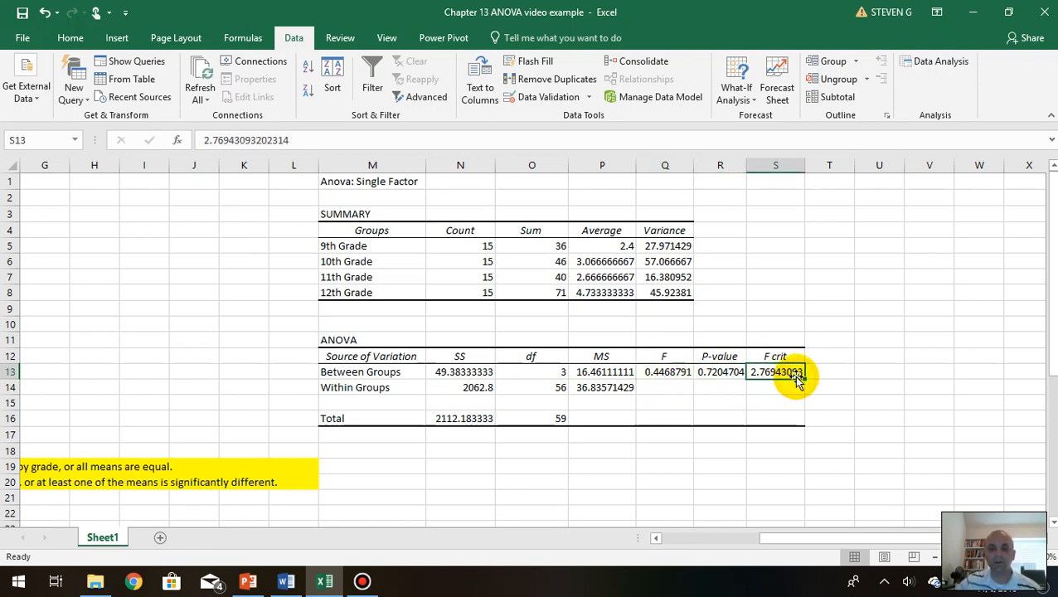
{"action": "left_click", "coordinate": [723, 373]}
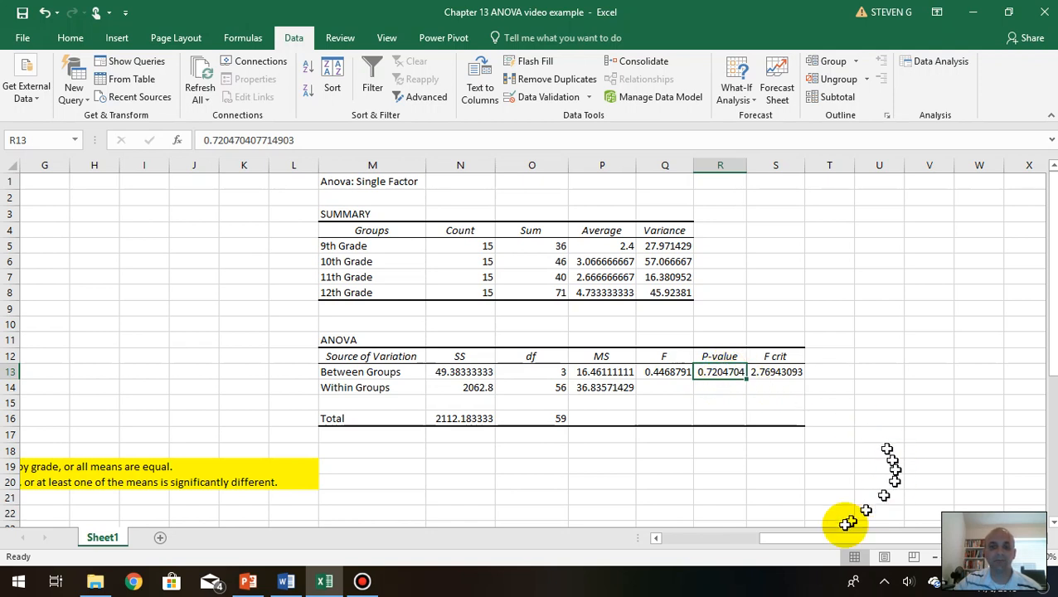
- Arrange the workbook and the Analysis of Variance PowerPoint presentation side by side, with the workbook on the right half
{"action": "mouse_move", "coordinate": [830, 540]}
{"action": "left_mouse_down"}
{"action": "mouse_move", "coordinate": [801, 546]}
{"action": "mouse_move", "coordinate": [839, 535]}
{"action": "mouse_move", "coordinate": [719, 550]}
{"action": "mouse_move", "coordinate": [813, 531]}
{"action": "left_mouse_up"}
{"action": "left_click", "coordinate": [1008, 12]}
{"action": "left_click_drag", "start_coordinate": [1033, 71], "coordinate": [1055, 83]}
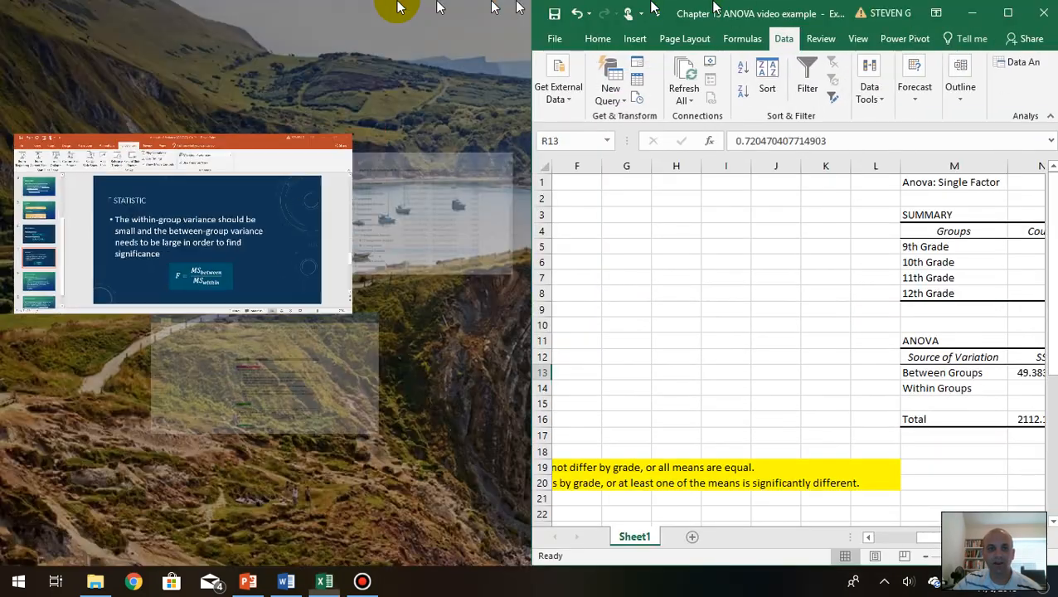
{"action": "left_click", "coordinate": [177, 224]}
{"action": "left_click_drag", "start_coordinate": [150, 10], "coordinate": [1, 83]}
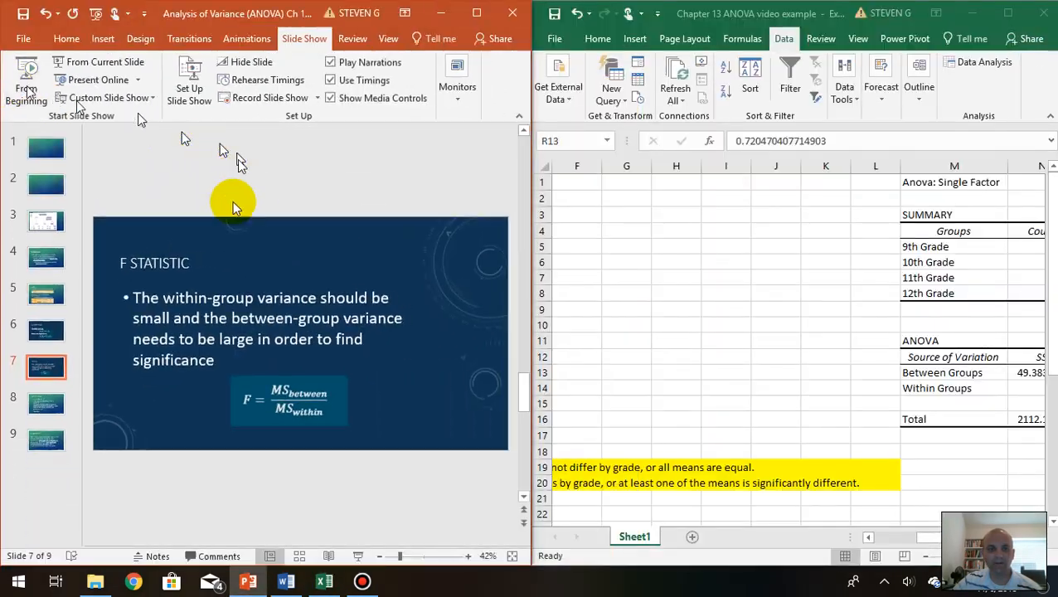
- Show slide 8, "How to Interpret", zoomed to 60% with the start of its text lines visible
{"action": "scroll", "coordinate": [300, 224], "scroll_direction": "down", "scroll_amount": 1}
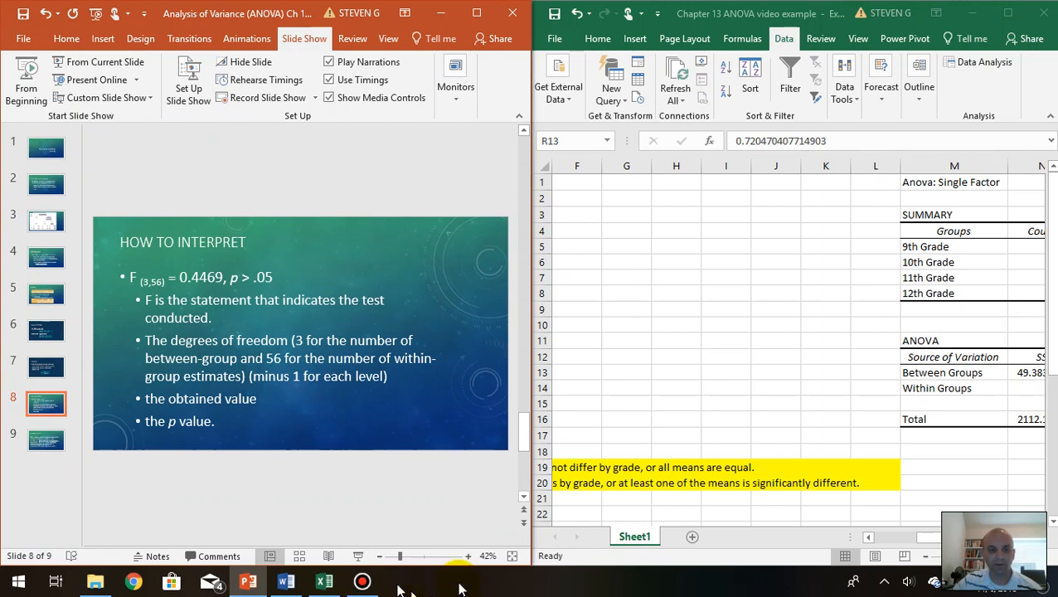
{"action": "left_click", "coordinate": [468, 556]}
{"action": "left_click", "coordinate": [468, 557]}
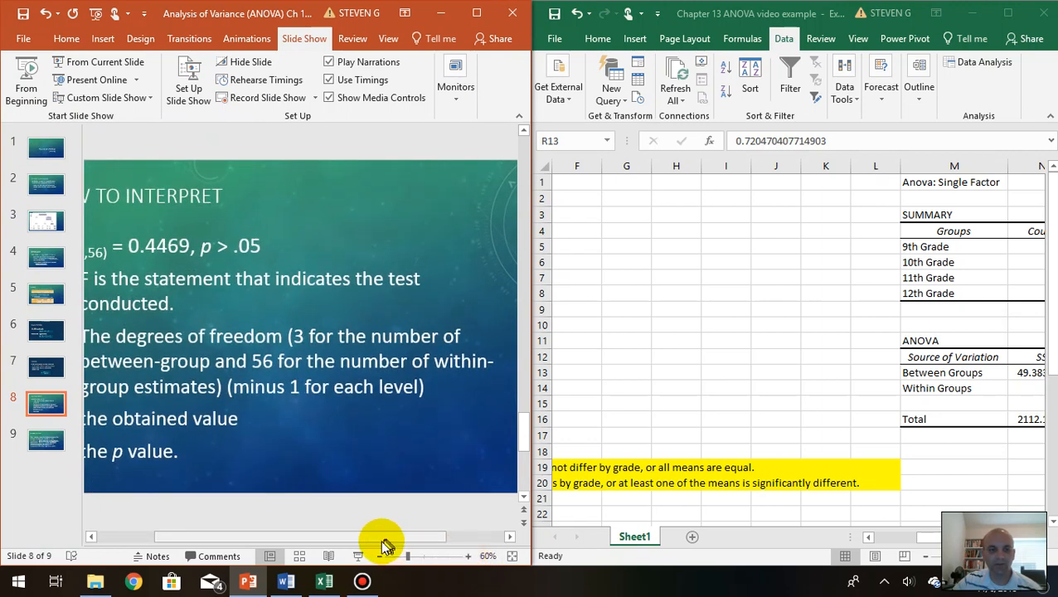
{"action": "left_click_drag", "start_coordinate": [382, 538], "coordinate": [349, 537]}
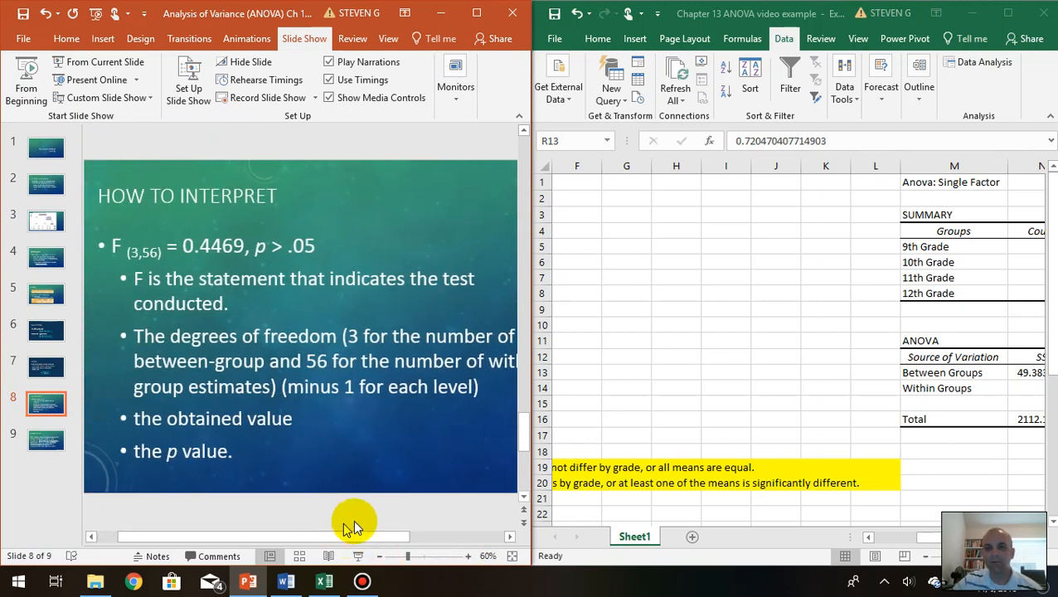
- Bring the complete ANOVA table into view in the Excel workbook beside the slide
{"action": "left_click", "coordinate": [935, 536]}
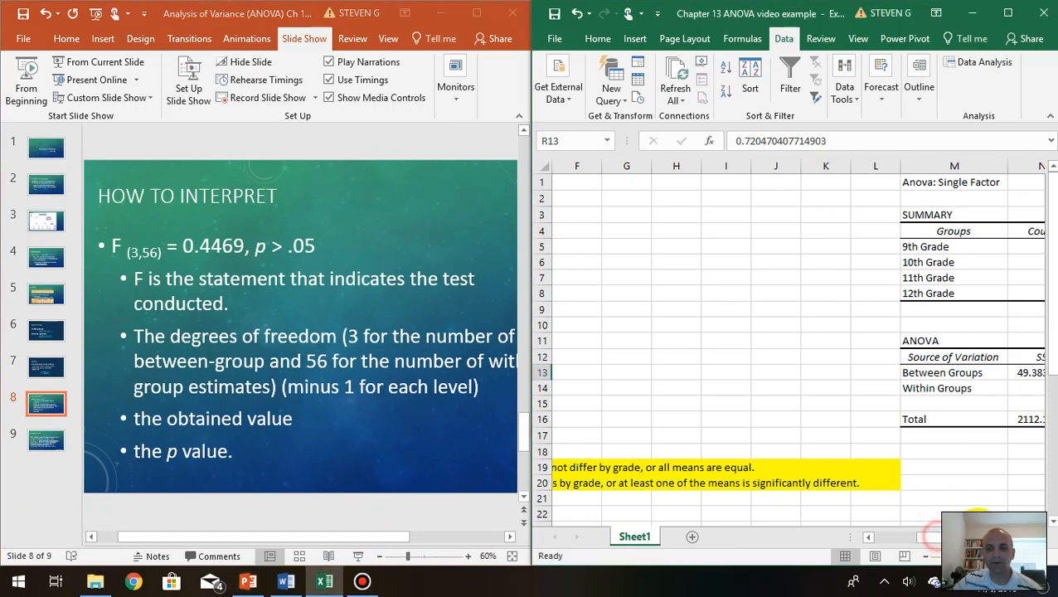